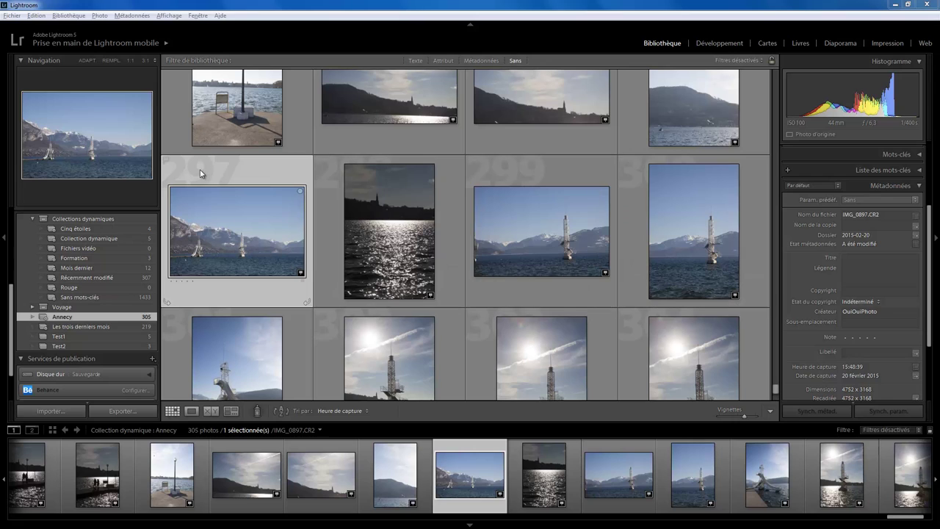
Select lake photos 297–300 and launch Search Replace Transfer from Fichier > Module externe - Extras
{"action": "left_click", "coordinate": [647, 185], "text": "shift"}
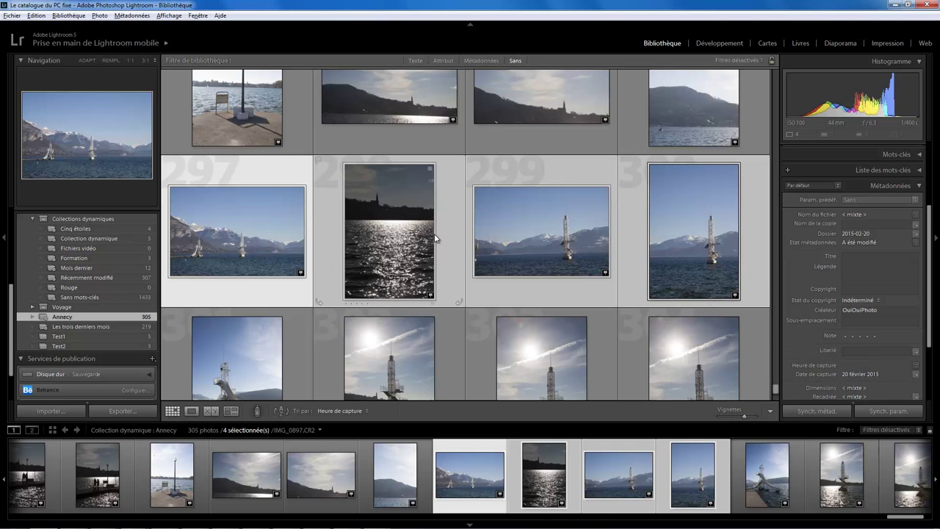
{"action": "left_click", "coordinate": [13, 16]}
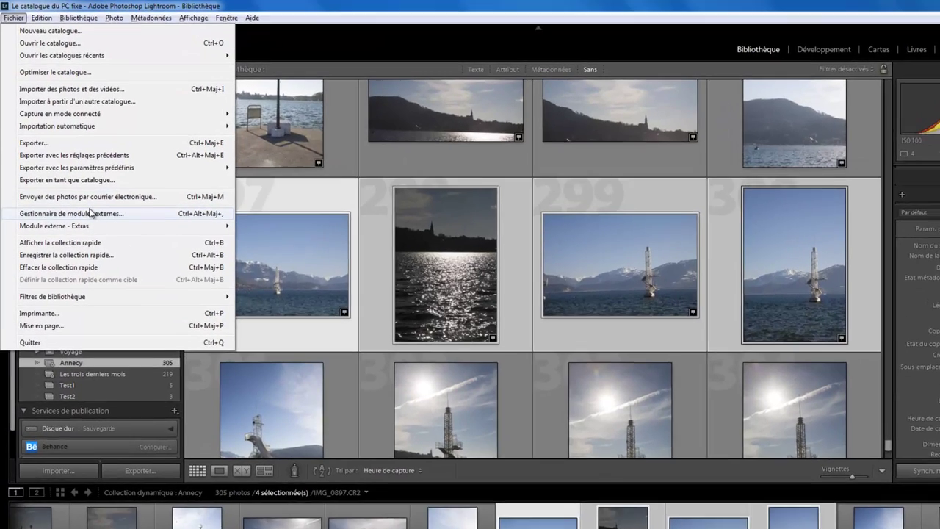
{"action": "mouse_move", "coordinate": [57, 240]}
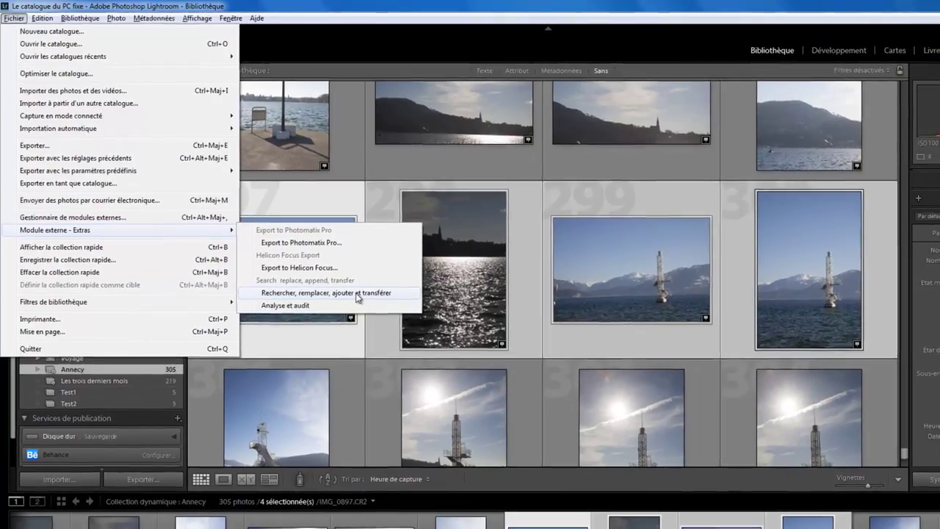
{"action": "left_click", "coordinate": [370, 303]}
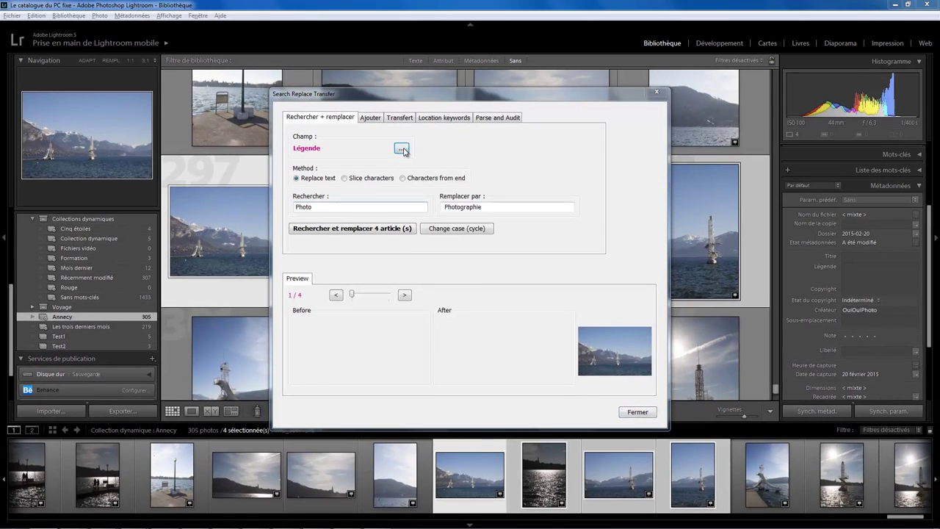
Choose Créateur as the metadata field to edit
{"action": "left_click", "coordinate": [423, 155]}
{"action": "left_click", "coordinate": [371, 227]}
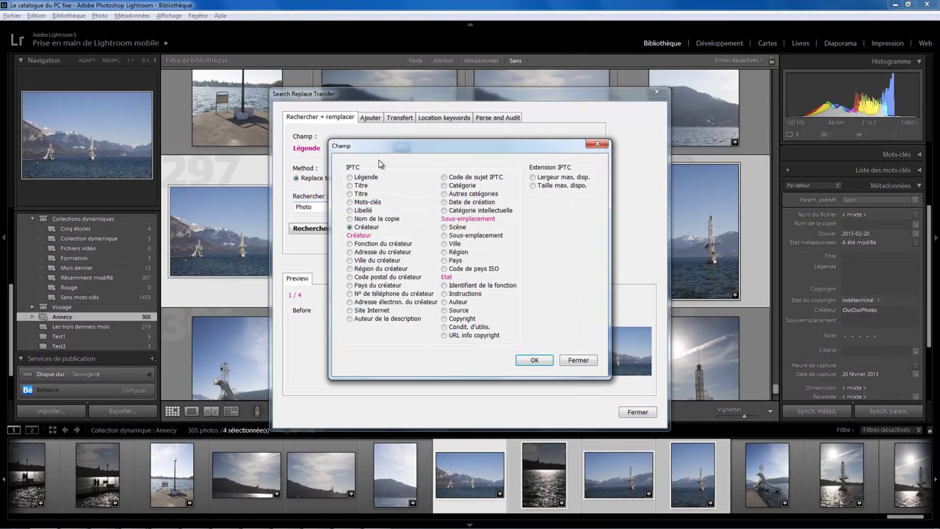
{"action": "left_click", "coordinate": [535, 360]}
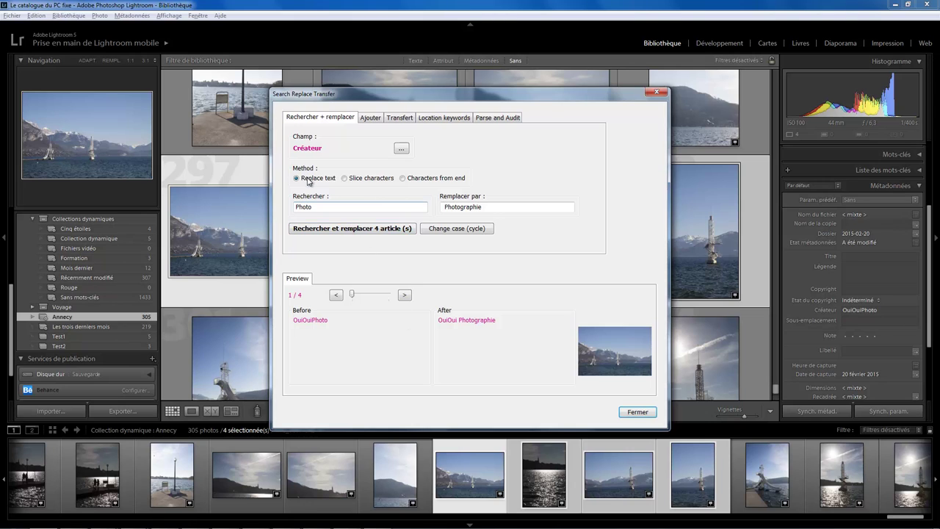
Review the Photo/Photographie texts, then switch the method to Slice characters
{"action": "double_click", "coordinate": [312, 206]}
{"action": "double_click", "coordinate": [454, 207]}
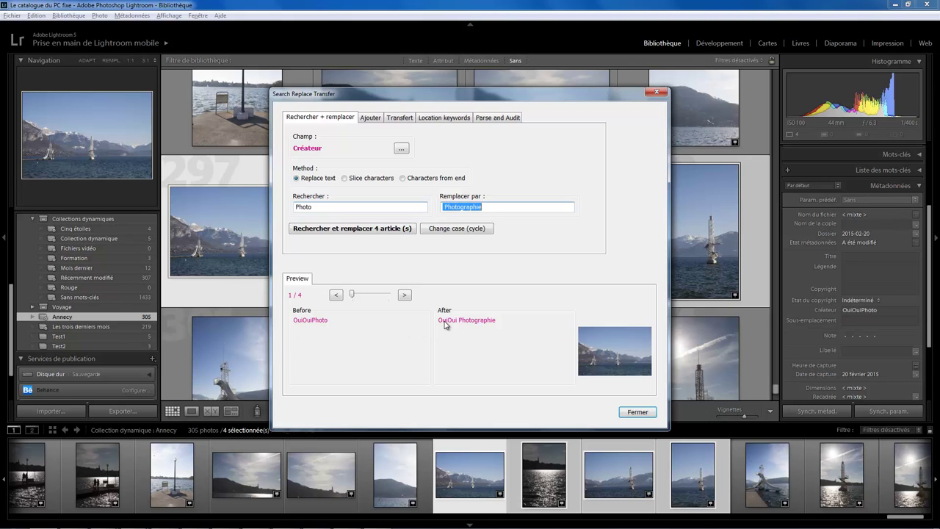
{"action": "left_click", "coordinate": [444, 206]}
{"action": "left_click", "coordinate": [345, 181]}
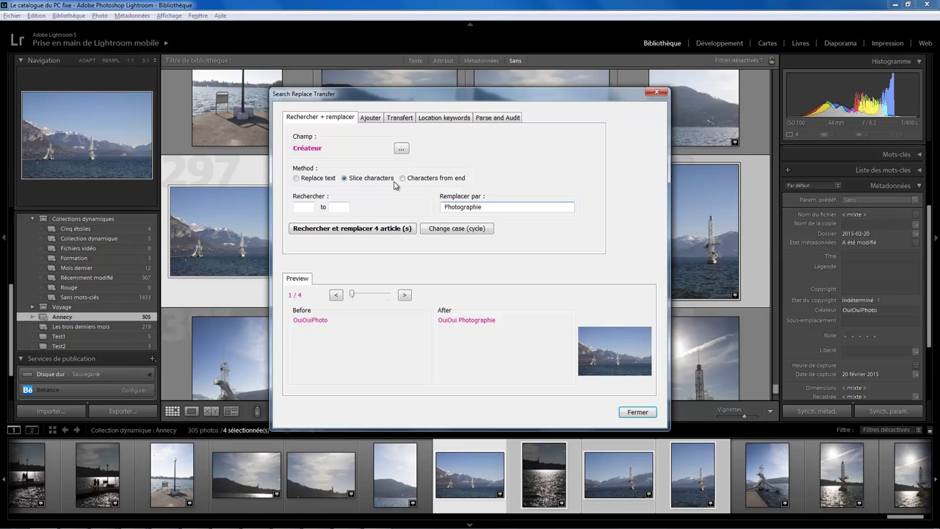
Set the slice range to characters 4 to 6 with replacement text 'test'
{"action": "left_click", "coordinate": [304, 206]}
{"action": "type", "text": "4"}
{"action": "type", "text": "6"}
{"action": "key", "text": "Tab"}
{"action": "type", "text": "t"}
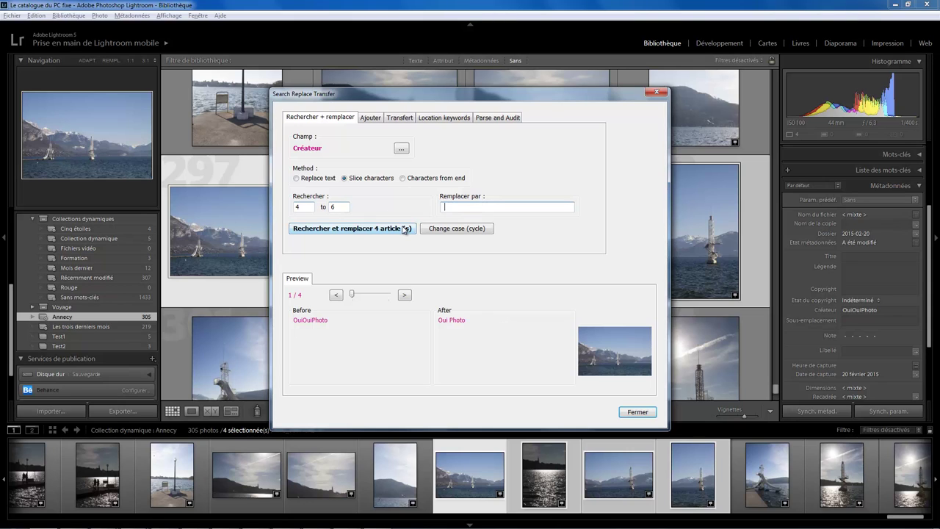
{"action": "type", "text": "est"}
Use Characters from end, replacing the creator's last 5 characters with 'Photographie'
{"action": "left_click", "coordinate": [402, 178]}
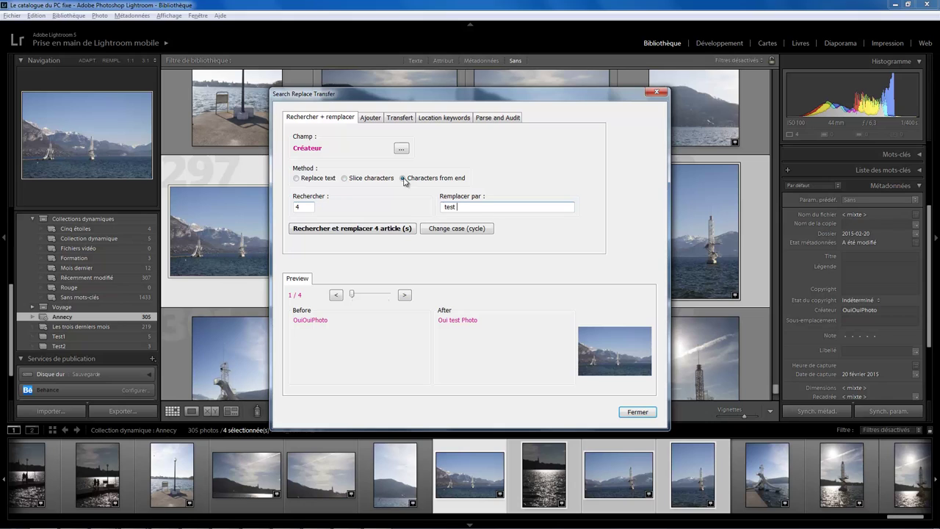
{"action": "double_click", "coordinate": [305, 207]}
{"action": "double_click", "coordinate": [301, 210]}
{"action": "type", "text": "5"}
{"action": "double_click", "coordinate": [461, 208]}
{"action": "key", "text": "BackSpace"}
{"action": "type", "text": "otographi"}
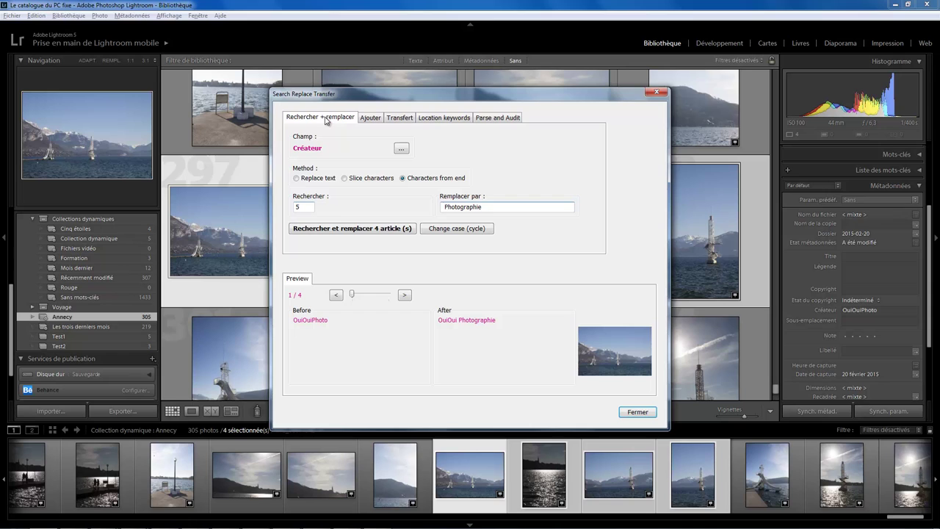
Keep Créateur as the field, compare methods, and return to Replace text
{"action": "left_click", "coordinate": [401, 149]}
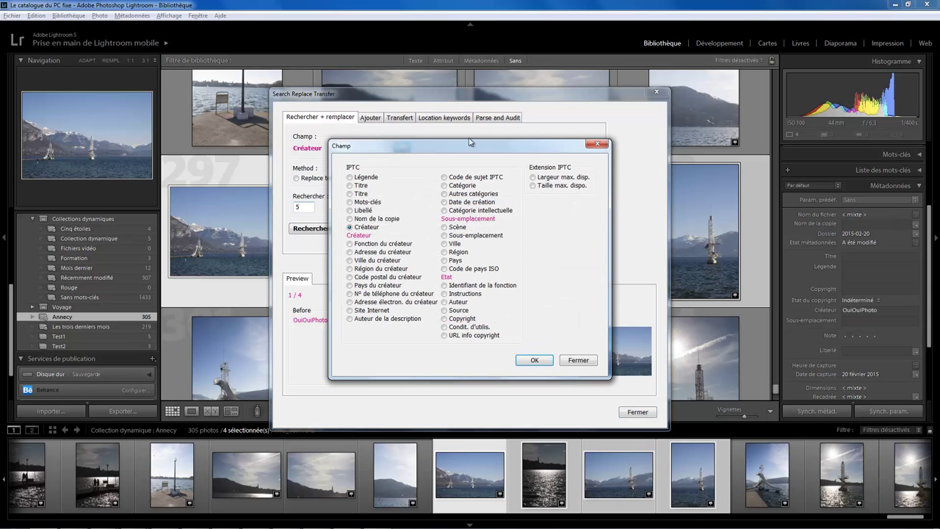
{"action": "left_click", "coordinate": [578, 360]}
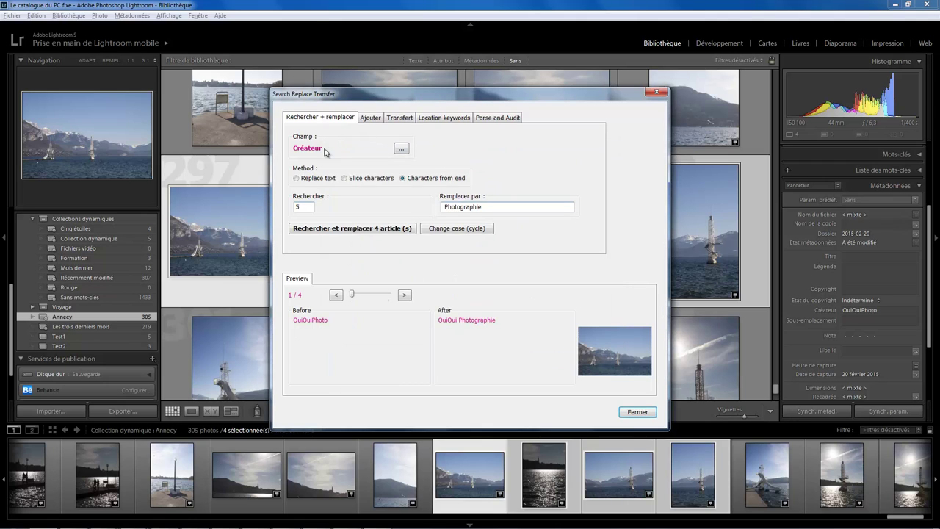
{"action": "left_click", "coordinate": [312, 182]}
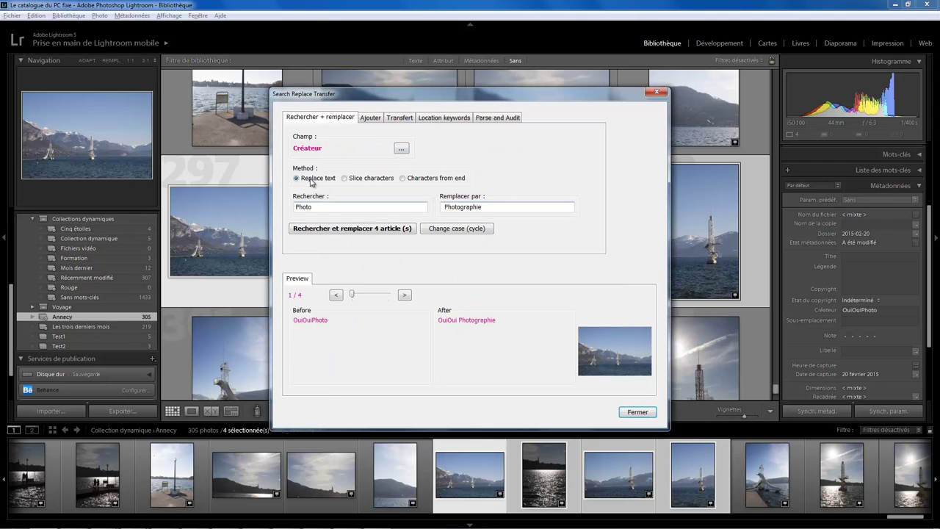
{"action": "left_click", "coordinate": [358, 179]}
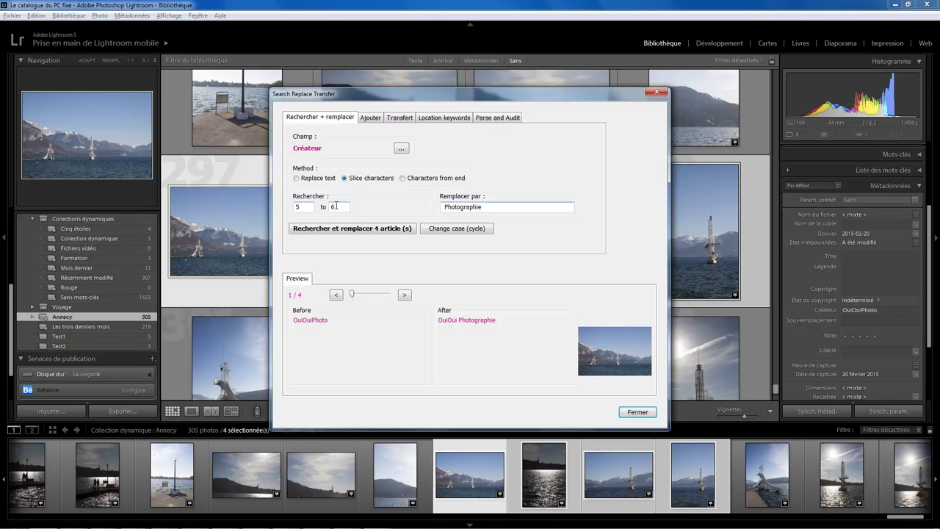
{"action": "left_click", "coordinate": [411, 179]}
{"action": "left_click", "coordinate": [320, 179]}
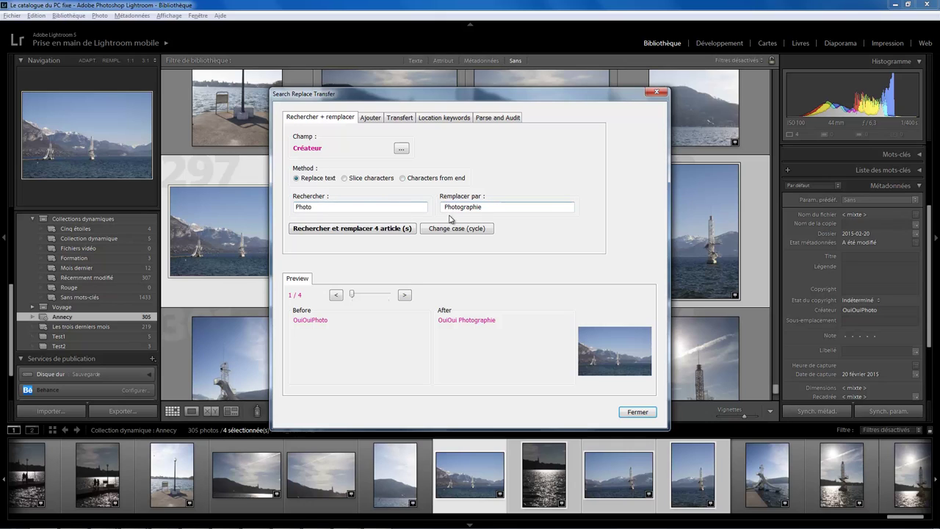
Step the preview forward and back through the four selected photos
{"action": "left_click", "coordinate": [405, 295]}
{"action": "left_click", "coordinate": [405, 295]}
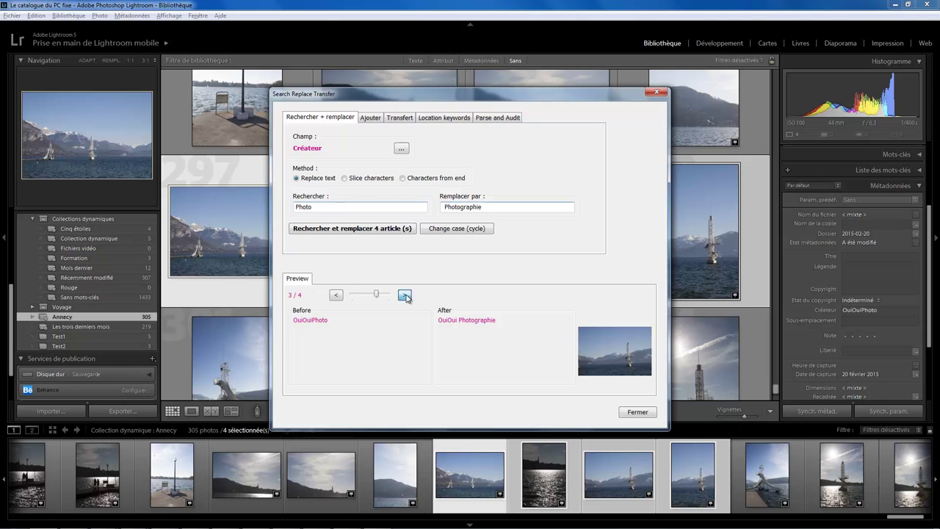
{"action": "left_click", "coordinate": [336, 295]}
{"action": "left_click", "coordinate": [336, 295]}
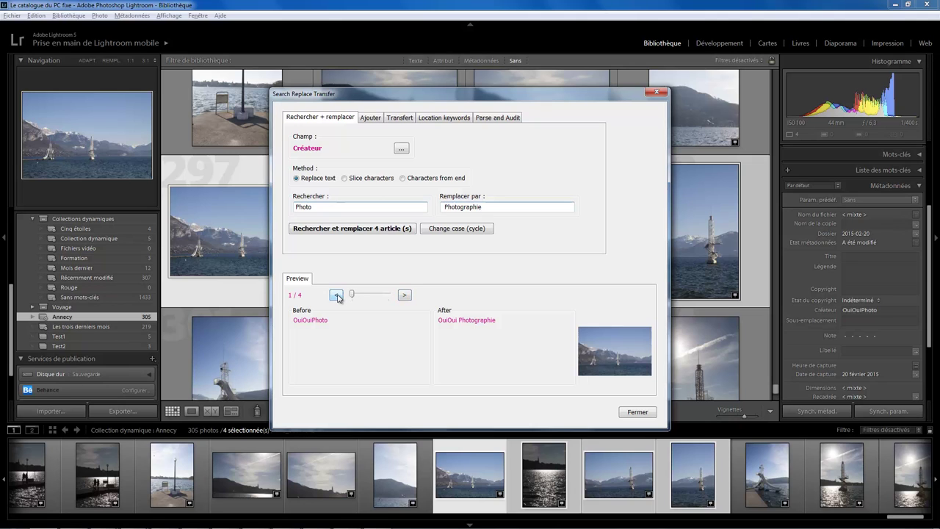
{"action": "left_click", "coordinate": [404, 295]}
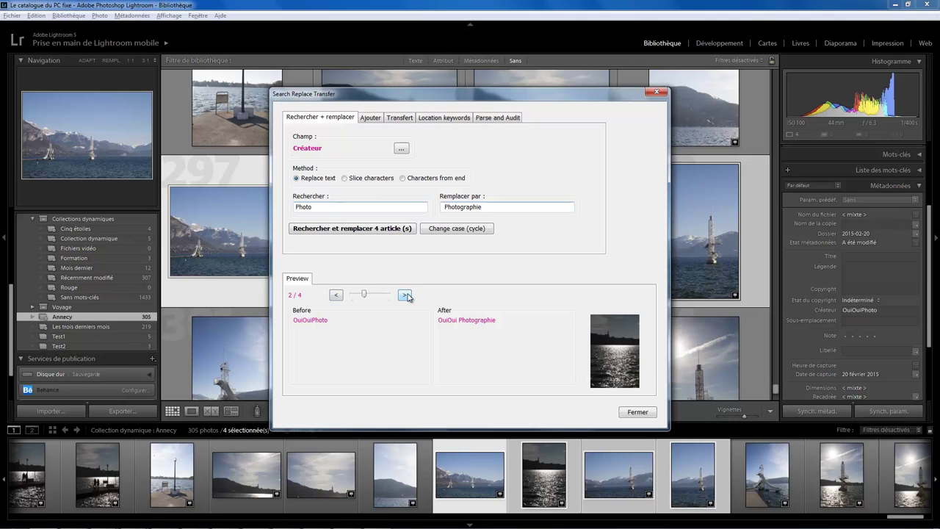
{"action": "left_click", "coordinate": [336, 295]}
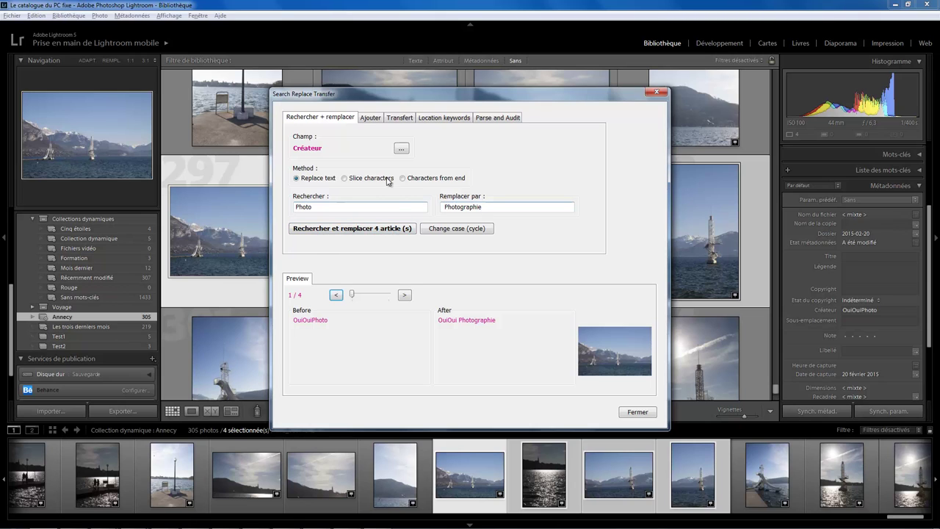
Apply the replacement to the 4 photos, close the plug-in, and verify Créateur on thumbnails
{"action": "left_click", "coordinate": [361, 230]}
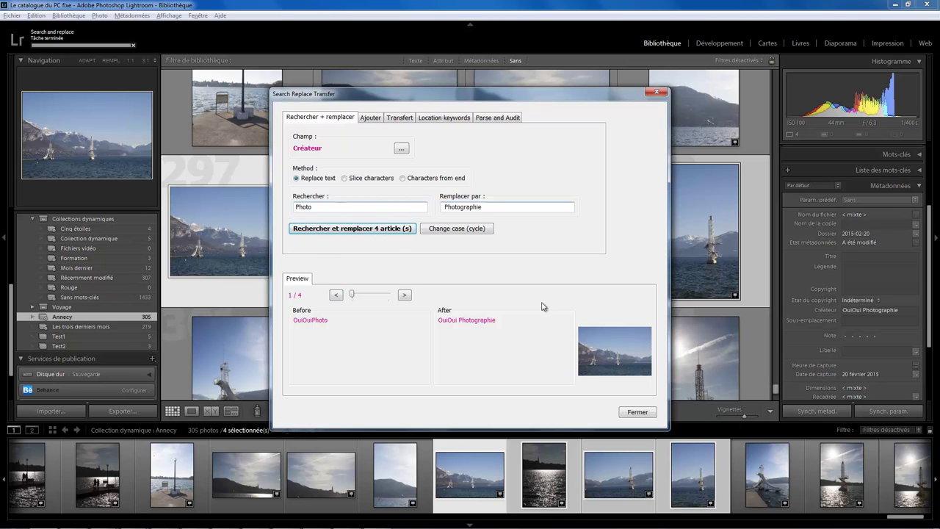
{"action": "left_click", "coordinate": [639, 413]}
{"action": "left_click", "coordinate": [324, 251]}
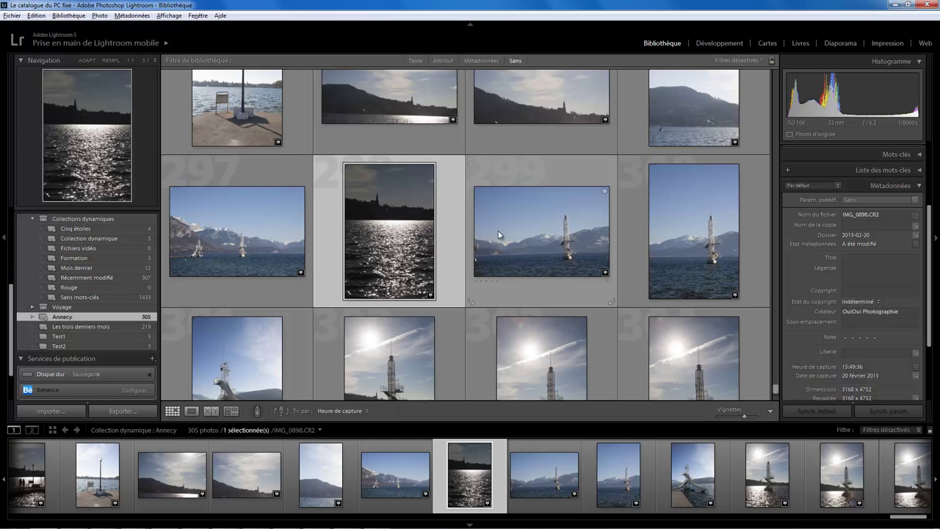
{"action": "left_click", "coordinate": [426, 139]}
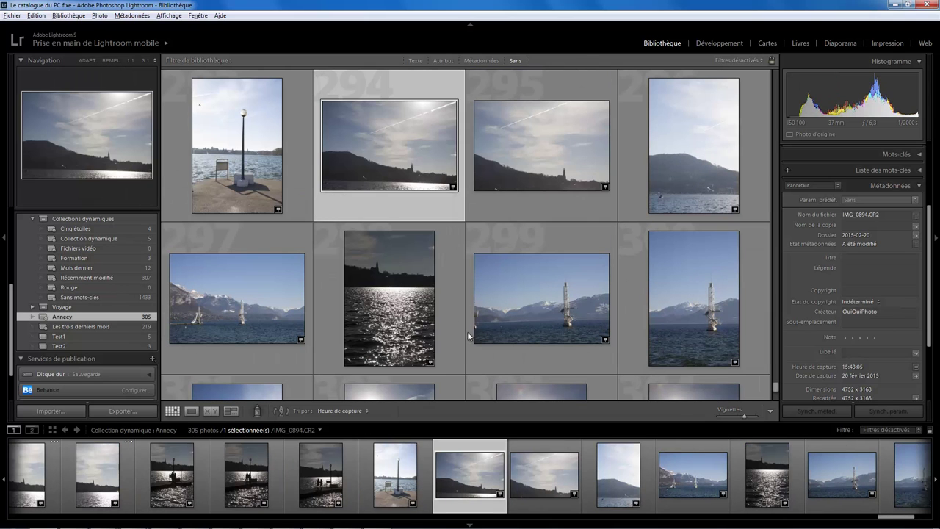
{"action": "left_click", "coordinate": [457, 309]}
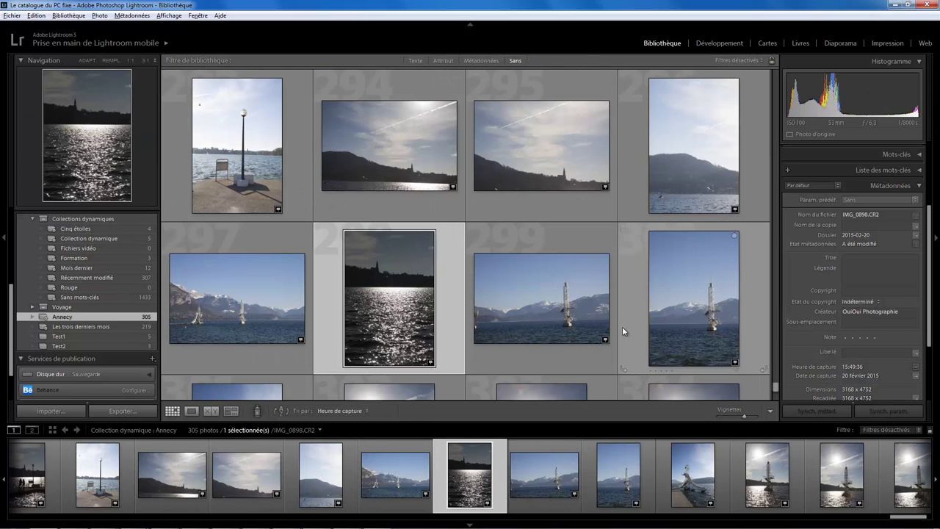
{"action": "left_click", "coordinate": [244, 240]}
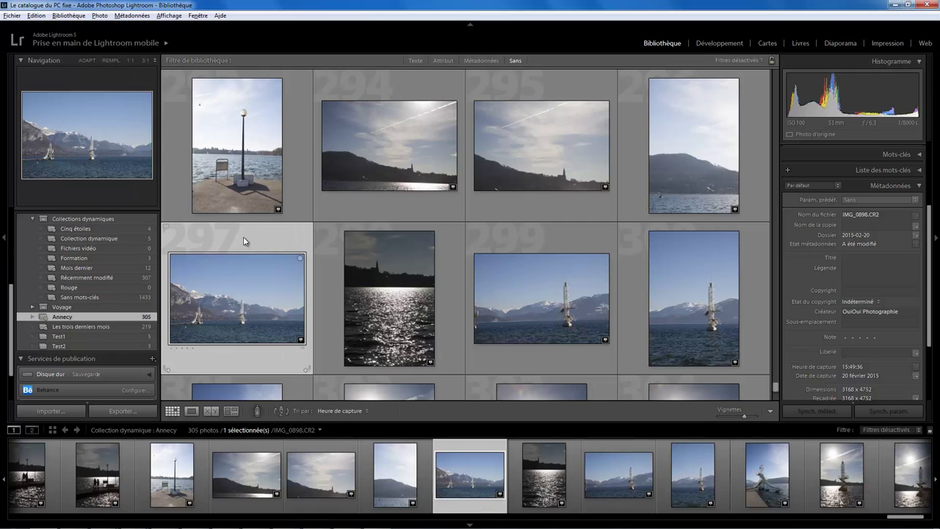
{"action": "left_click", "coordinate": [743, 259], "text": "shift"}
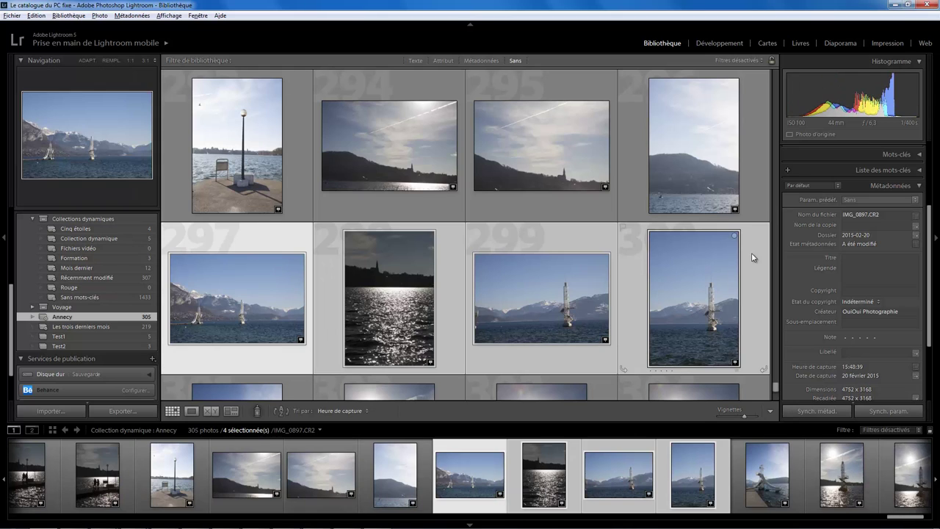
Reopen Search Replace Transfer on the Ajouter tab, targeting the Créateur field
{"action": "left_click", "coordinate": [9, 15]}
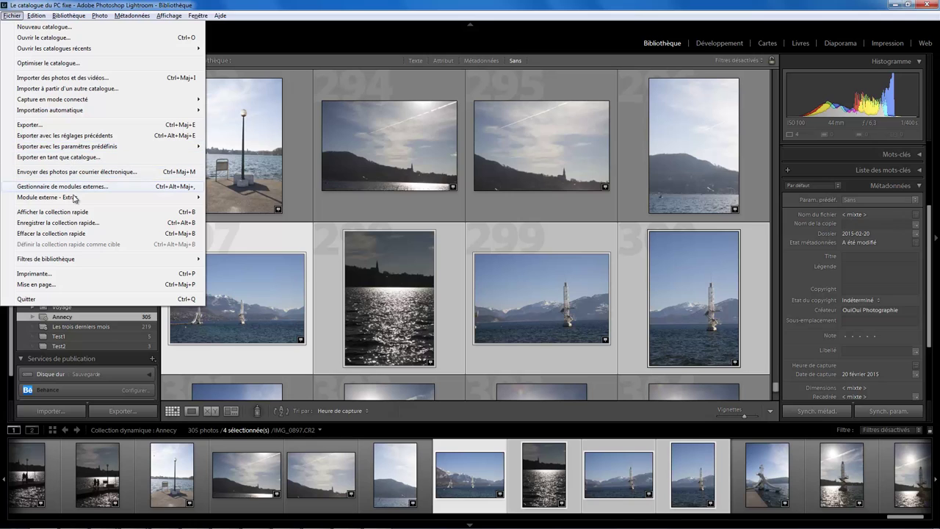
{"action": "mouse_move", "coordinate": [46, 197]}
{"action": "left_click", "coordinate": [252, 256]}
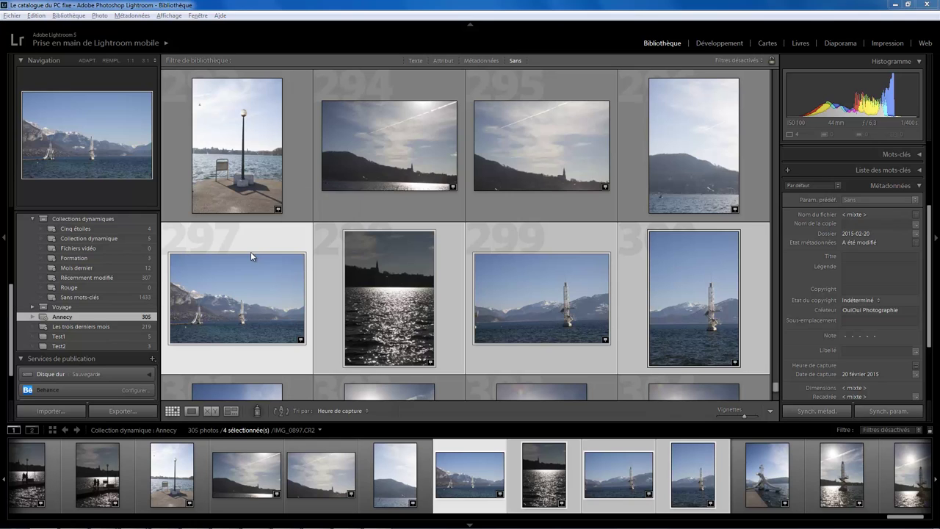
{"action": "left_click", "coordinate": [372, 119]}
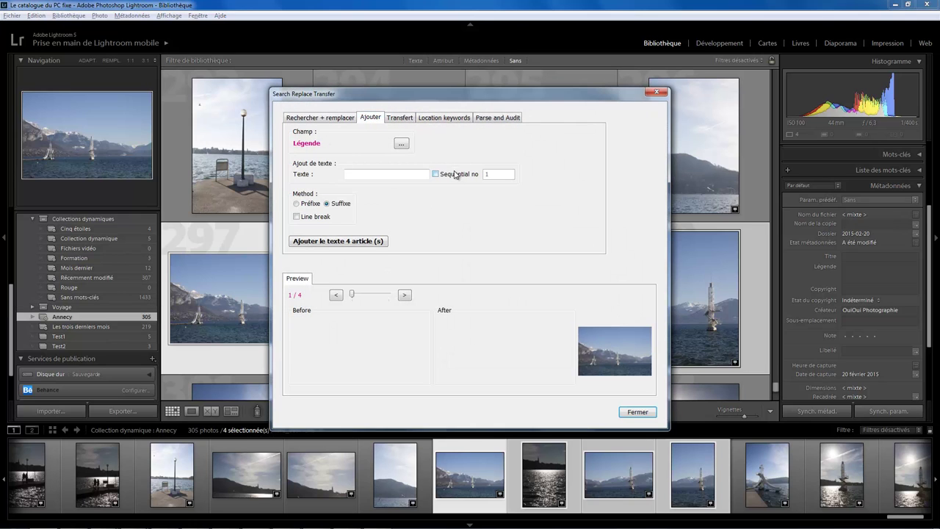
{"action": "left_click", "coordinate": [401, 144]}
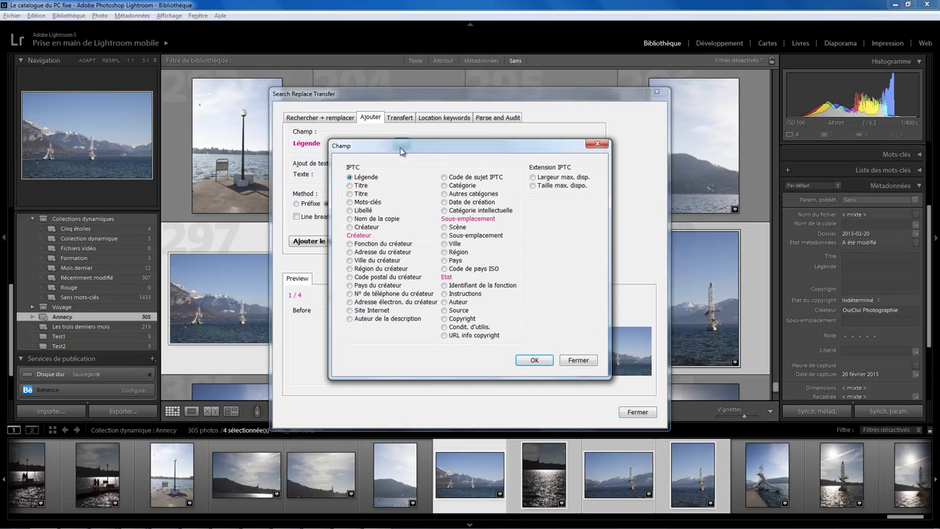
{"action": "left_click", "coordinate": [367, 228]}
{"action": "left_click", "coordinate": [534, 360]}
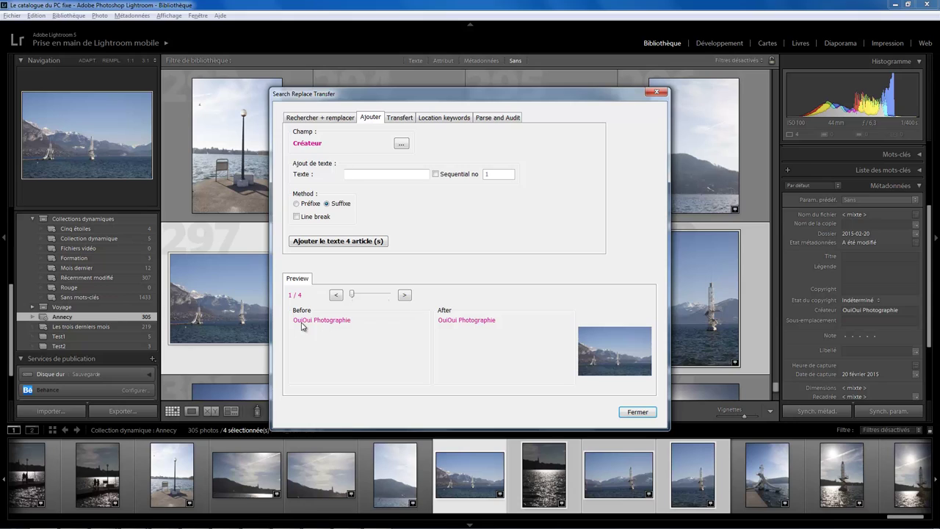
Enter the append text 'image ' with sequential numbering starting at 1000
{"action": "left_click", "coordinate": [358, 174]}
{"action": "type", "text": "image"}
{"action": "left_click", "coordinate": [435, 174]}
{"action": "double_click", "coordinate": [379, 173]}
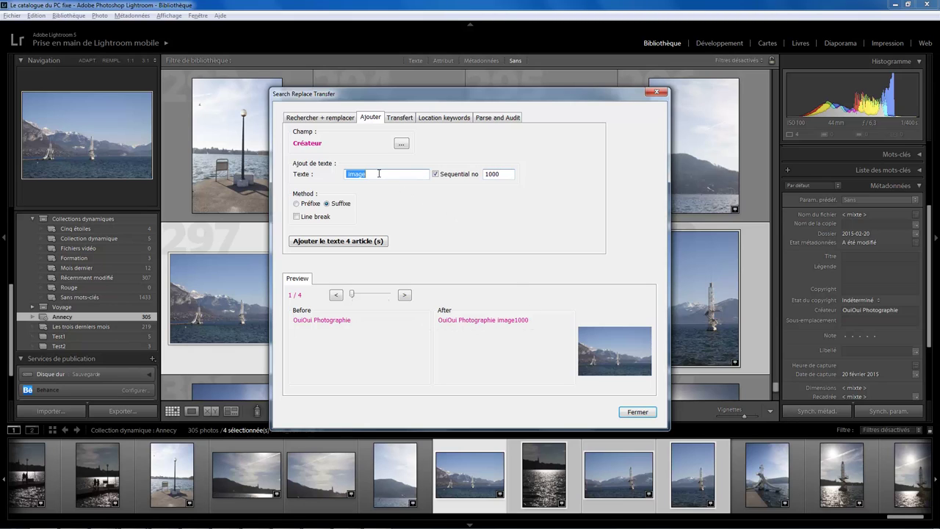
{"action": "key", "text": "End"}
Try prefix and line-break placements, settling on Suffixe after the creator
{"action": "left_click", "coordinate": [297, 203]}
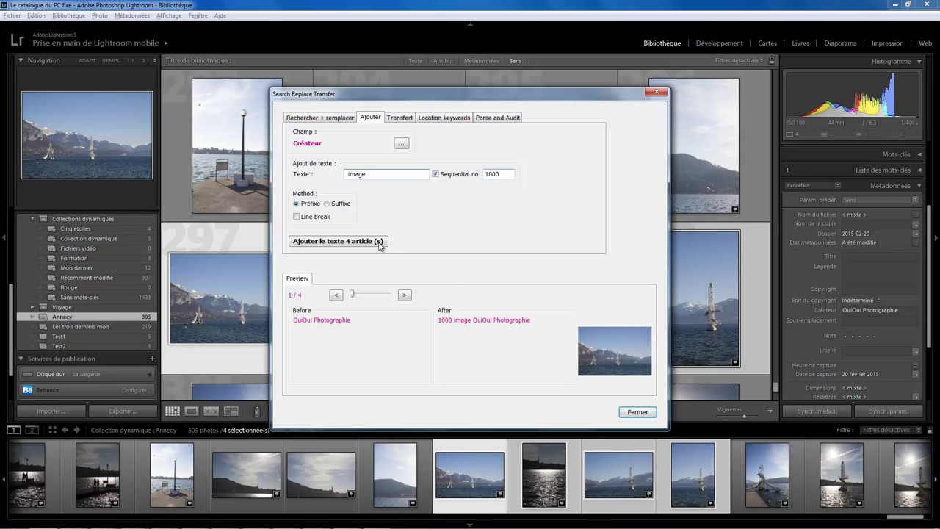
{"action": "left_click", "coordinate": [310, 219]}
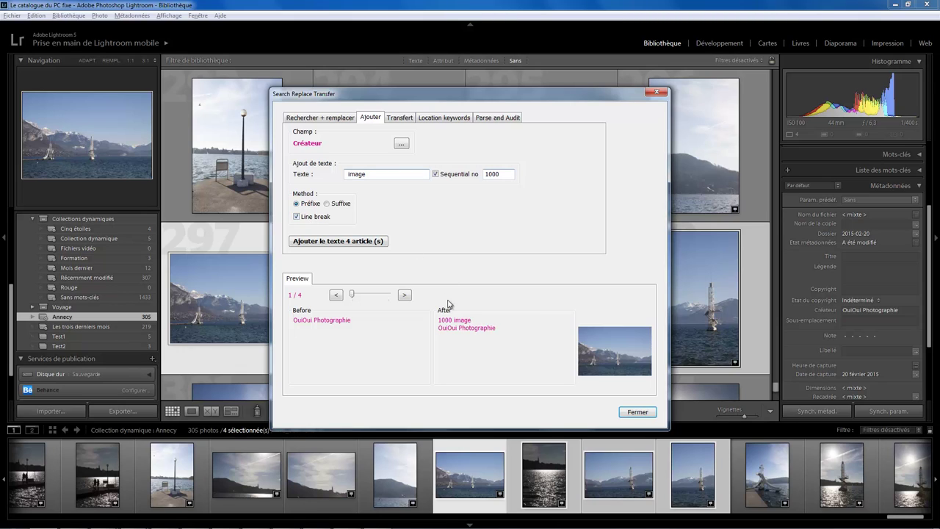
{"action": "left_click", "coordinate": [326, 204]}
{"action": "left_click", "coordinate": [314, 205]}
{"action": "left_click", "coordinate": [327, 204]}
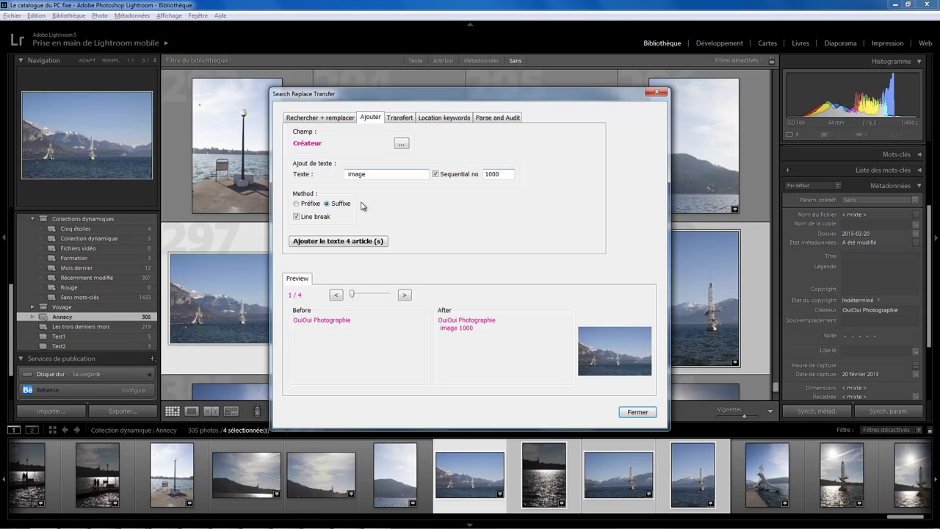
Recheck the Créateur field and confirm Suffixe placement with Line break on
{"action": "left_click", "coordinate": [402, 144]}
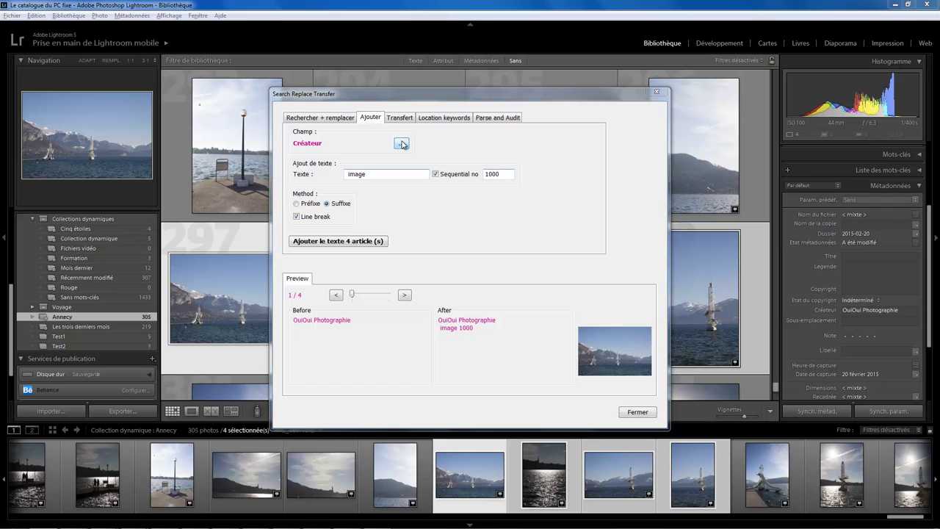
{"action": "left_click", "coordinate": [589, 361]}
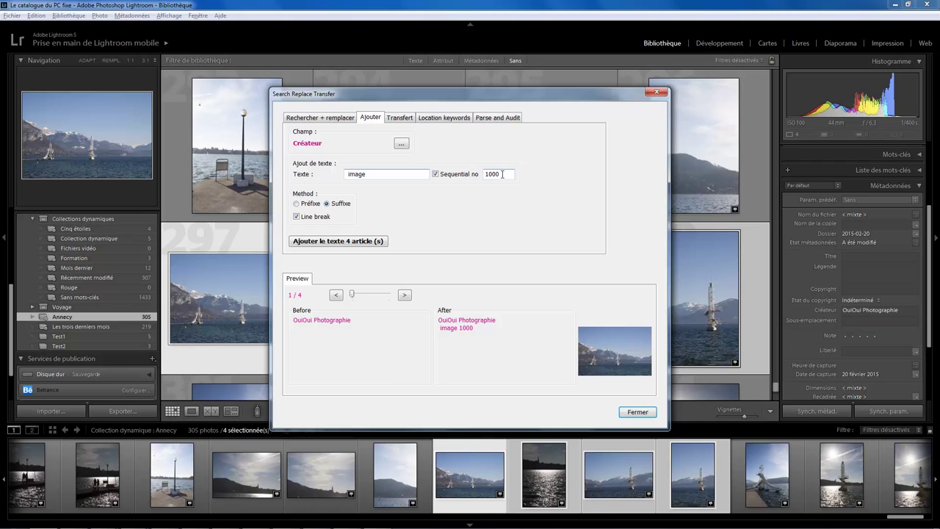
{"action": "left_click", "coordinate": [296, 204]}
{"action": "left_click", "coordinate": [326, 204]}
{"action": "left_click", "coordinate": [297, 217]}
{"action": "left_click", "coordinate": [305, 219]}
{"action": "left_click", "coordinate": [306, 219]}
Set the Transfert source field to Nom du fichier, previewing IMG_0897.CR2 in Légende
{"action": "left_click", "coordinate": [396, 119]}
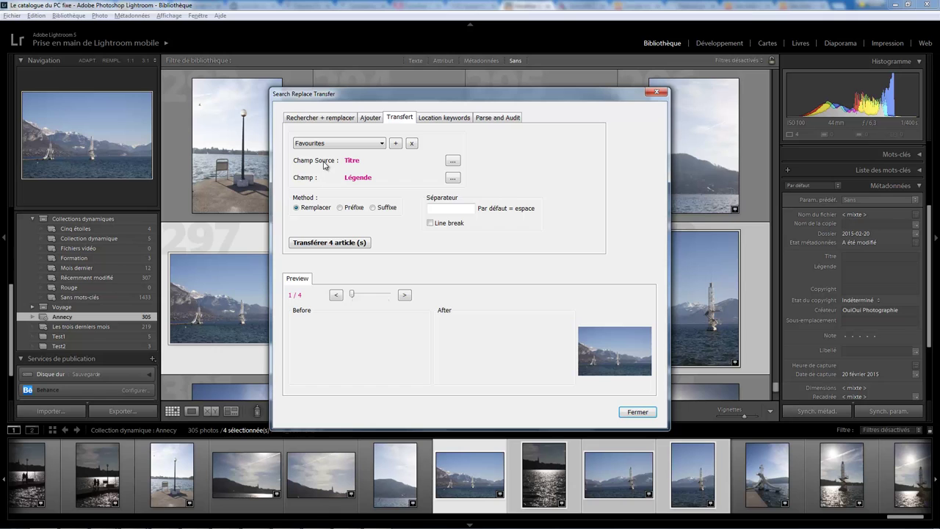
{"action": "left_click", "coordinate": [452, 163]}
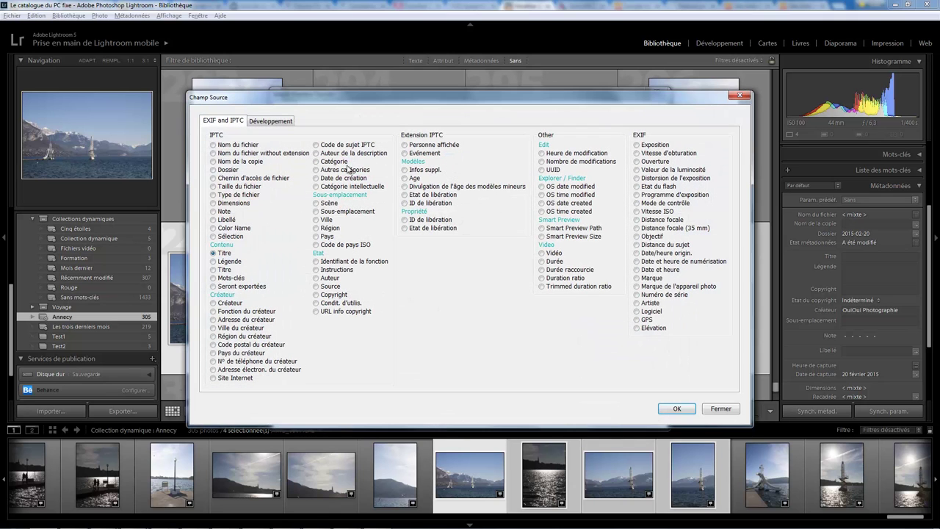
{"action": "left_click", "coordinate": [677, 409]}
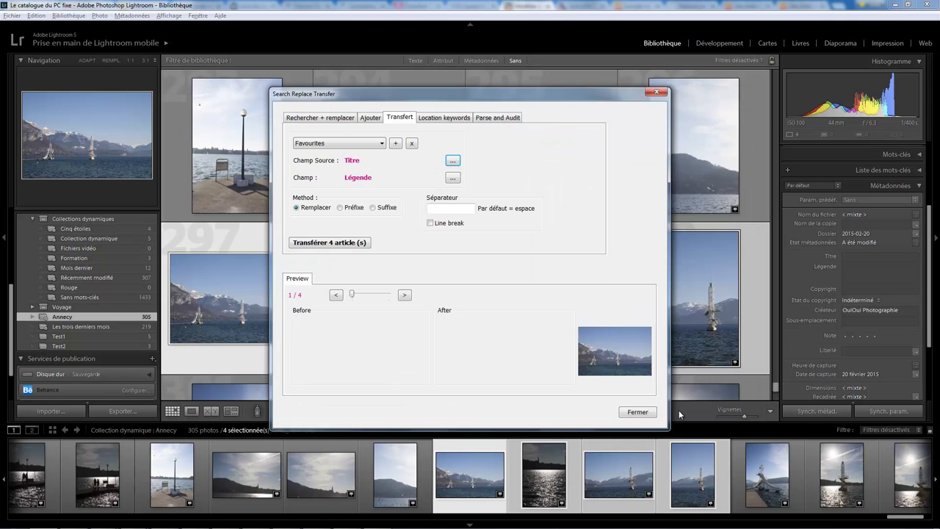
{"action": "left_click", "coordinate": [452, 180]}
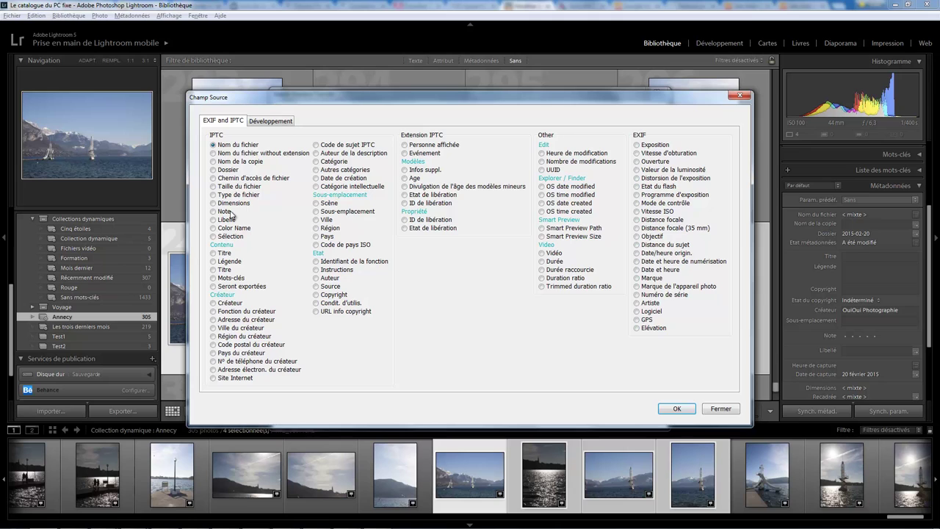
{"action": "left_click", "coordinate": [272, 122]}
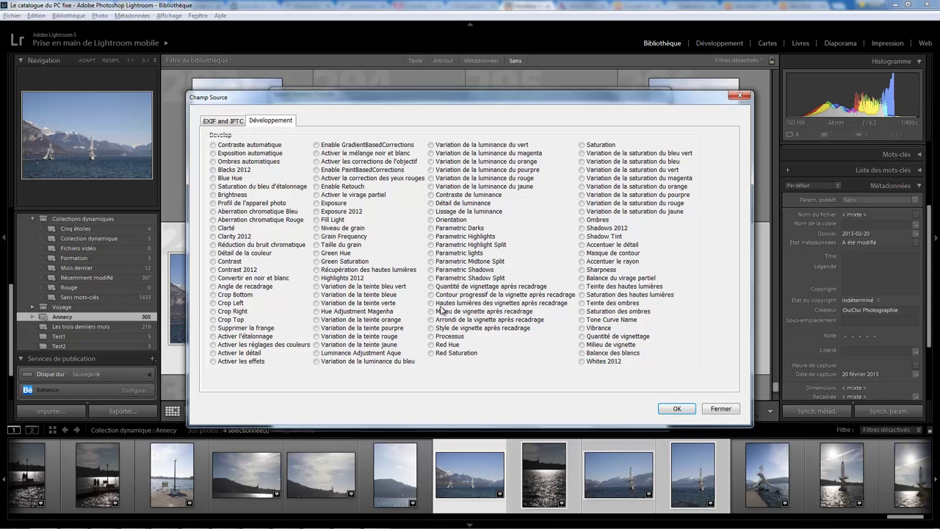
{"action": "left_click", "coordinate": [721, 409]}
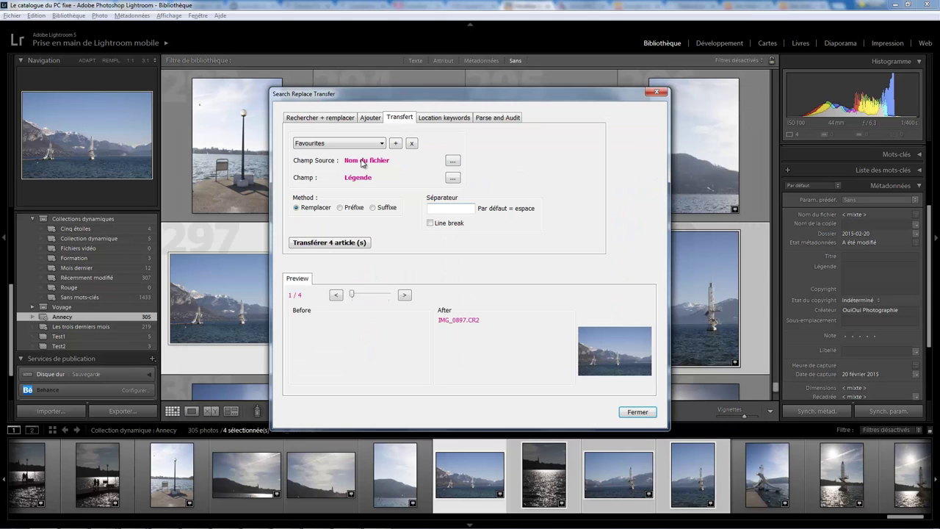
Make Créateur the transfer target and add the file name as a Suffixe
{"action": "left_click", "coordinate": [452, 178]}
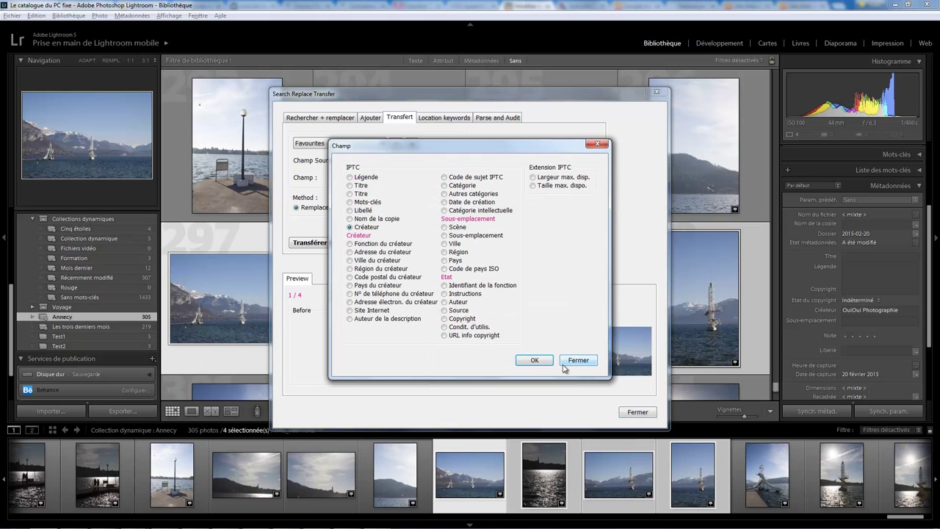
{"action": "left_click", "coordinate": [535, 360]}
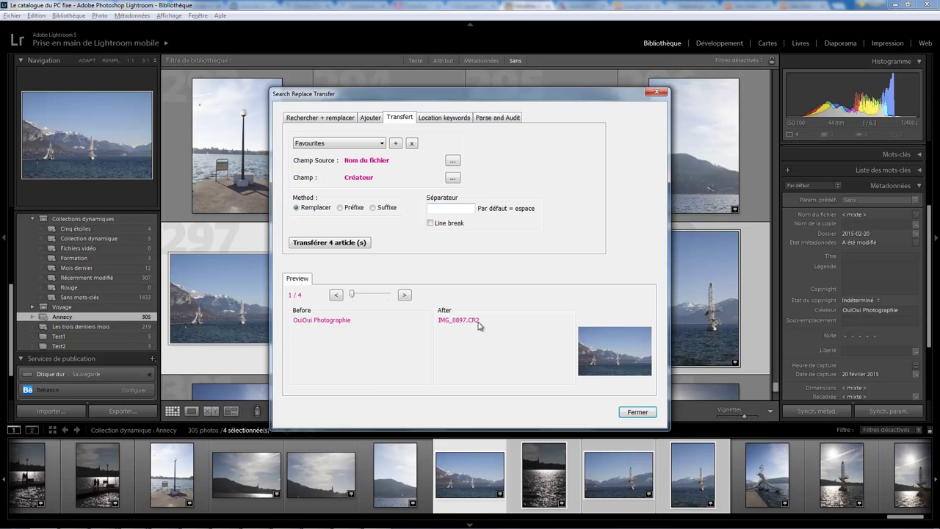
{"action": "left_click", "coordinate": [341, 209]}
{"action": "left_click", "coordinate": [380, 211]}
Use 'sep' as the separator, toggle Line break, and preview the result on each photo
{"action": "type", "text": "sep"}
{"action": "left_click", "coordinate": [431, 223]}
{"action": "left_click", "coordinate": [430, 222]}
{"action": "left_click", "coordinate": [405, 295]}
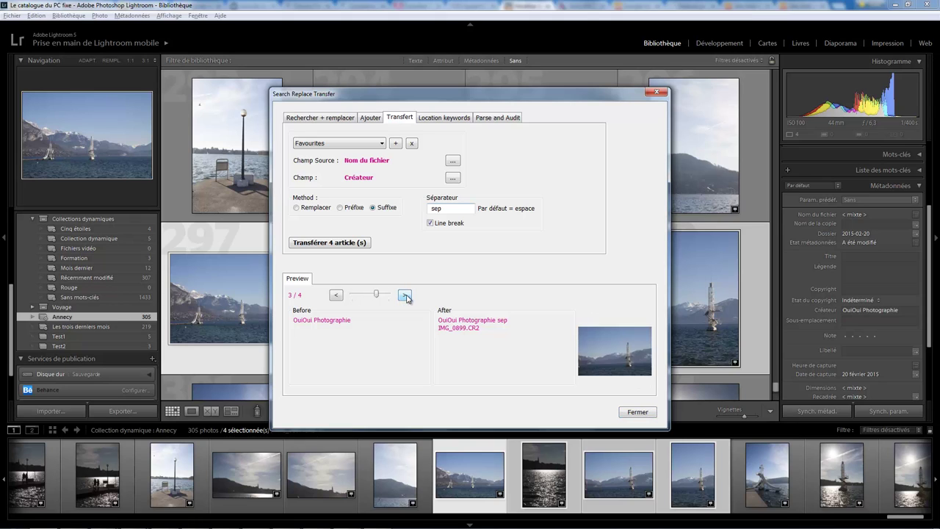
{"action": "left_click", "coordinate": [405, 296]}
{"action": "left_click", "coordinate": [337, 296]}
{"action": "left_click", "coordinate": [337, 296]}
{"action": "left_click", "coordinate": [337, 296]}
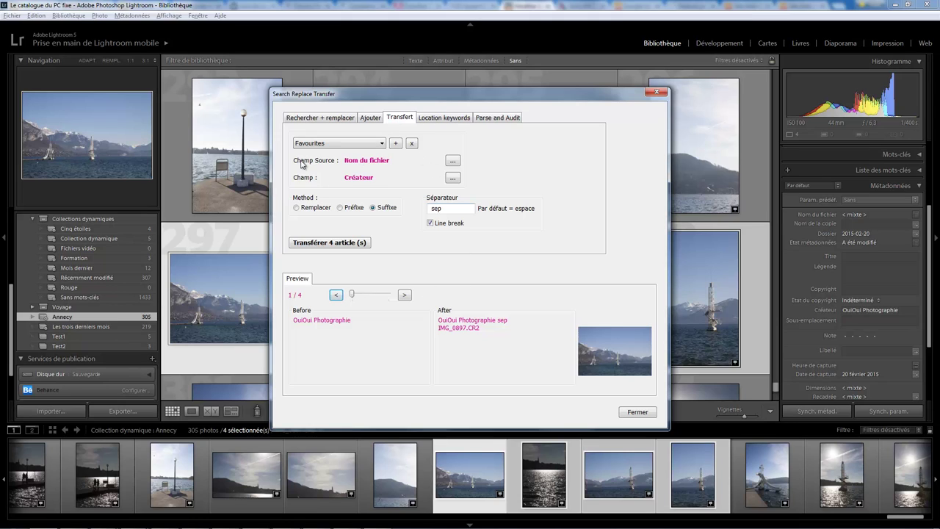
Compare the Remplacer, Préfixe and Suffixe methods, keep Suffixe, and select the 'sep' separator
{"action": "left_click", "coordinate": [310, 208]}
{"action": "left_click", "coordinate": [342, 208]}
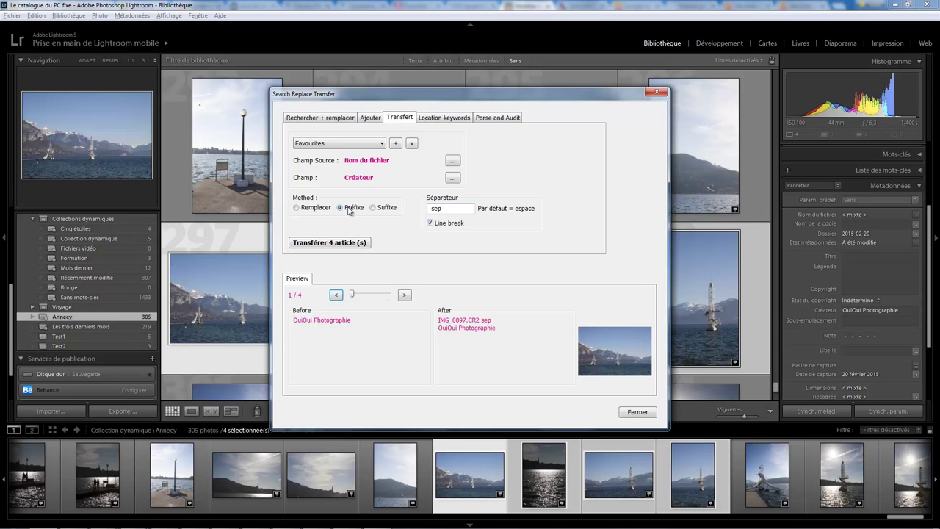
{"action": "left_click", "coordinate": [381, 209]}
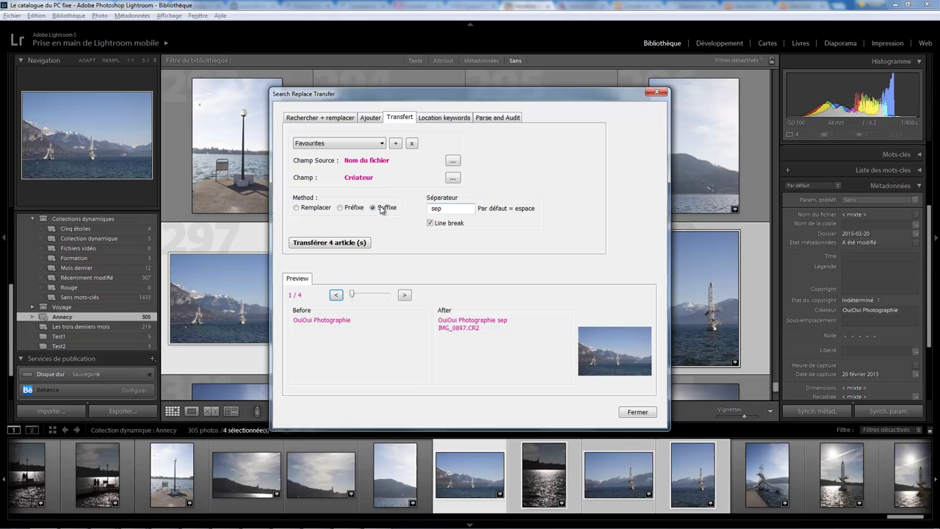
{"action": "double_click", "coordinate": [445, 209]}
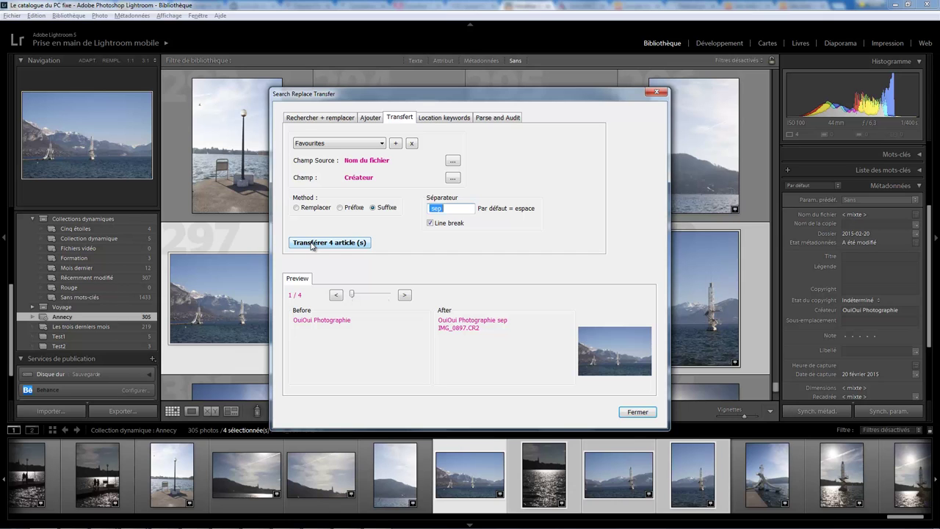
Transfer Dossier into Mots-clés, appended on the same line with a comma separator
{"action": "left_click", "coordinate": [452, 160]}
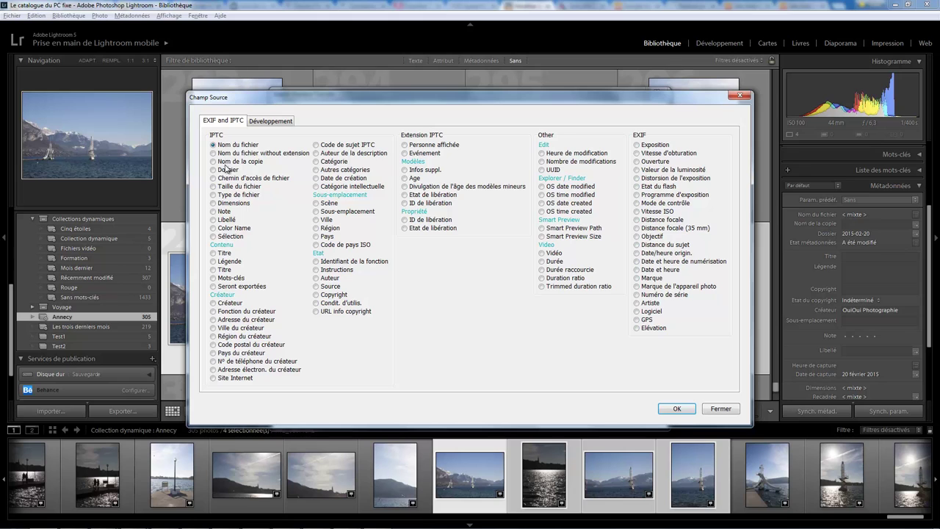
{"action": "left_click", "coordinate": [677, 409]}
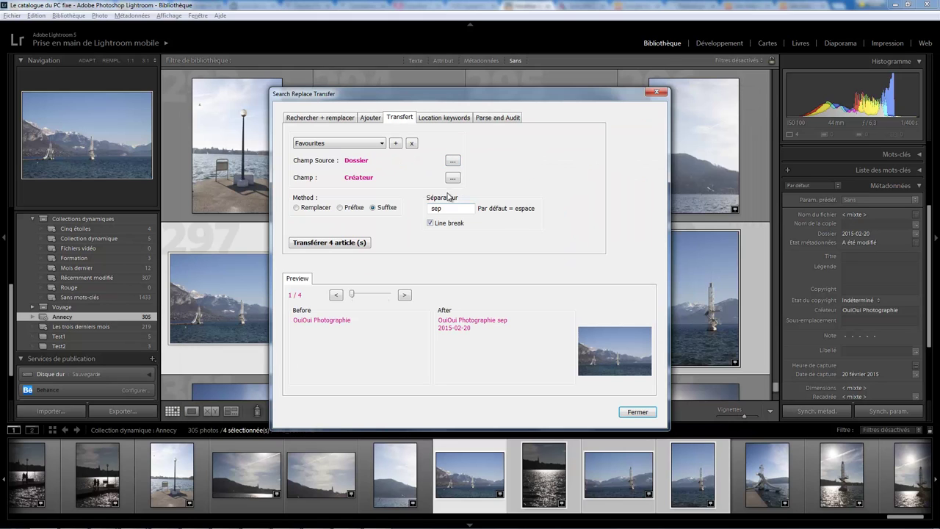
{"action": "left_click", "coordinate": [455, 178]}
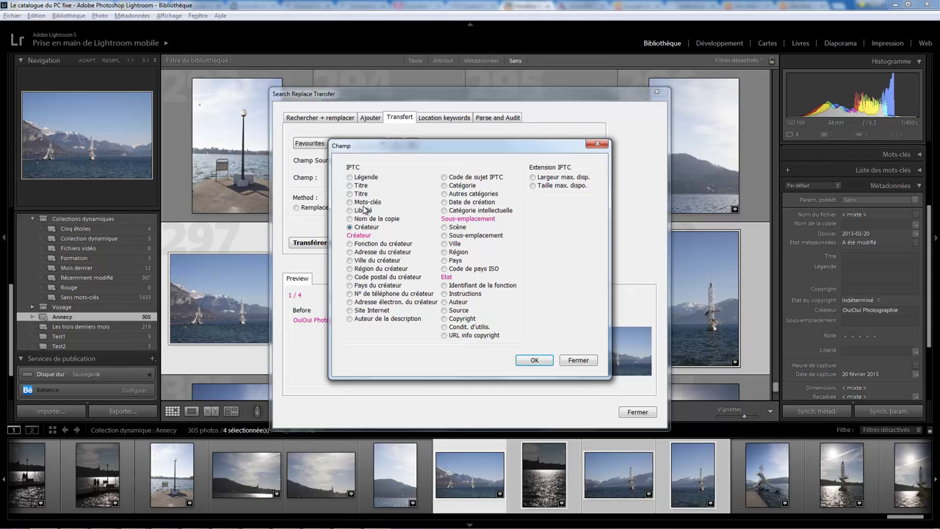
{"action": "left_click", "coordinate": [534, 360]}
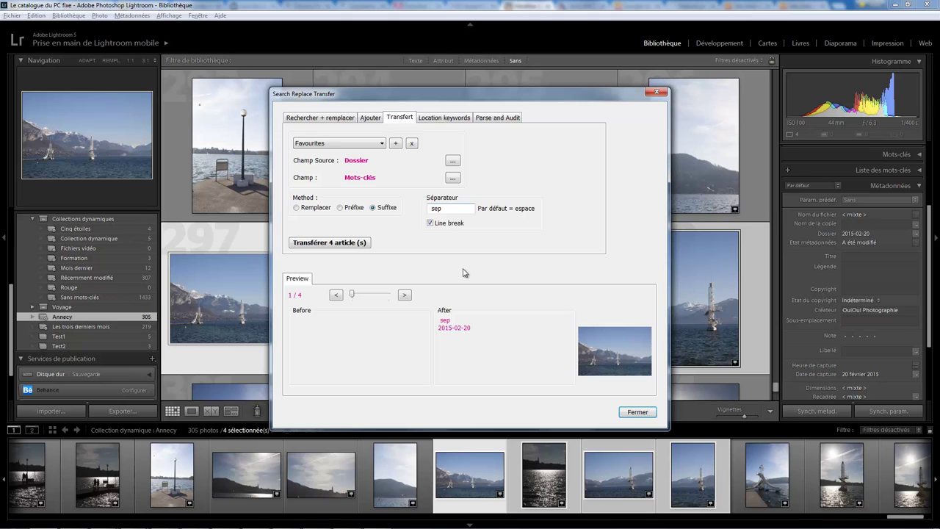
{"action": "left_click", "coordinate": [440, 227]}
{"action": "double_click", "coordinate": [434, 210]}
{"action": "type", "text": ","}
Save the Dossier to Mots-clés transfer as a new favourite and confirm it appears
{"action": "left_click", "coordinate": [383, 144]}
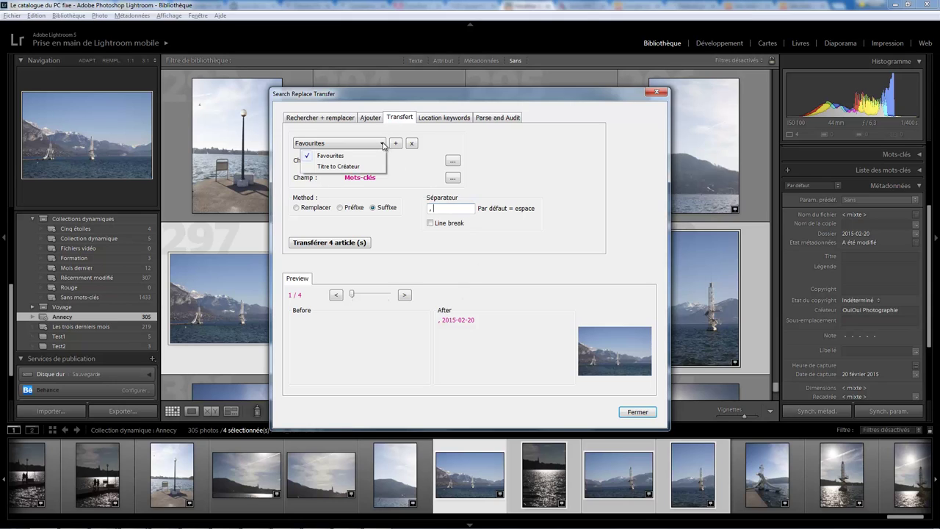
{"action": "left_click", "coordinate": [383, 144]}
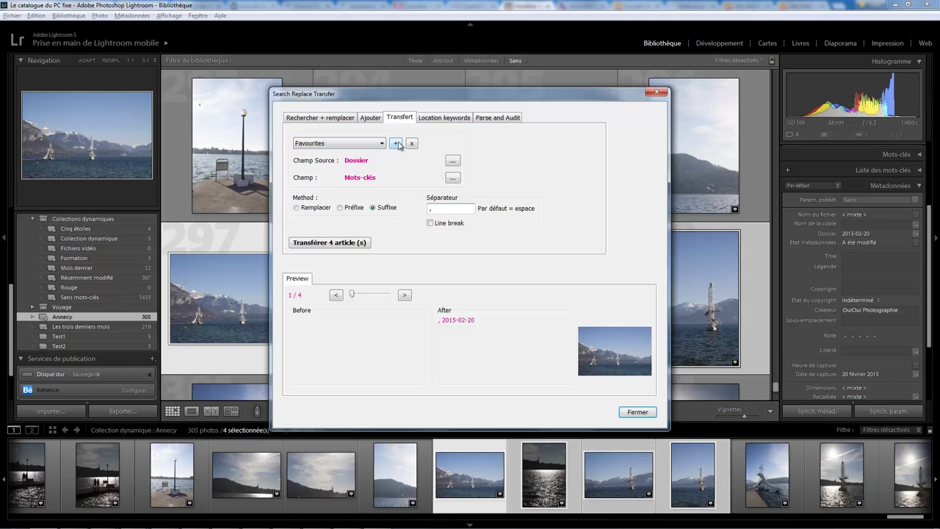
{"action": "left_click", "coordinate": [380, 145]}
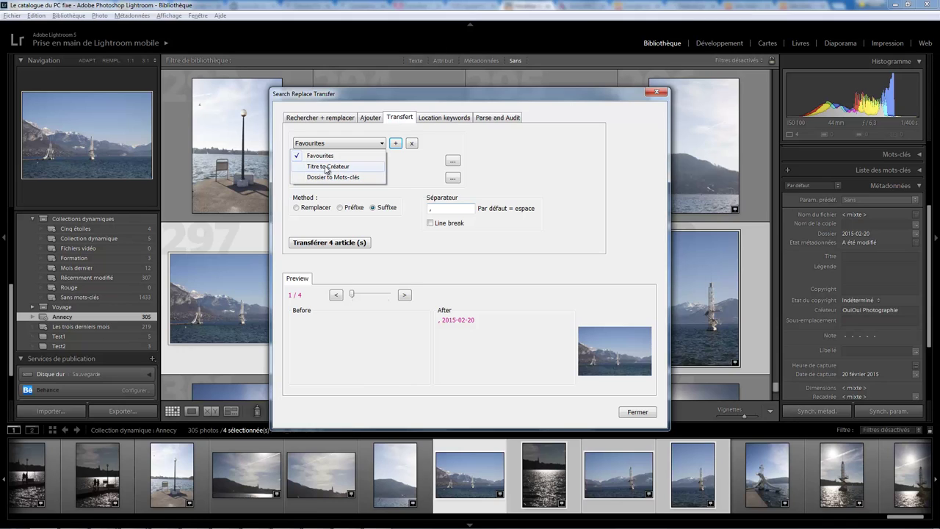
{"action": "left_click", "coordinate": [485, 160]}
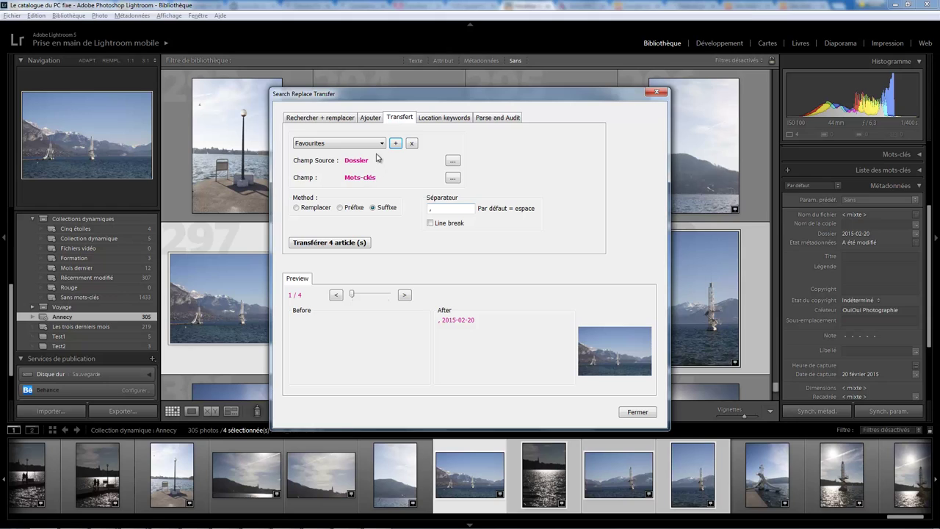
Load the Titre to Créateur and Dossier to Mots-clés favourites, then delete Dossier to Mots-clés
{"action": "left_click", "coordinate": [381, 144]}
{"action": "left_click", "coordinate": [343, 167]}
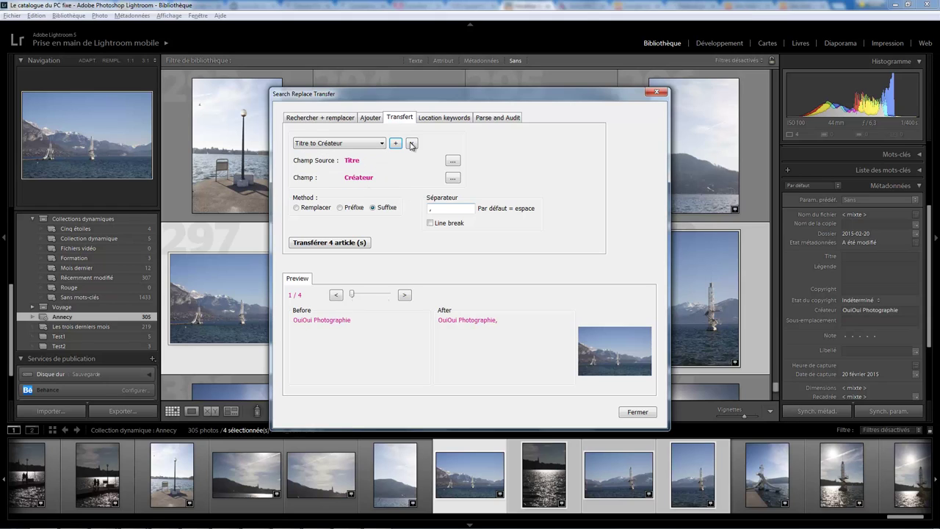
{"action": "left_click", "coordinate": [382, 144]}
{"action": "left_click", "coordinate": [354, 178]}
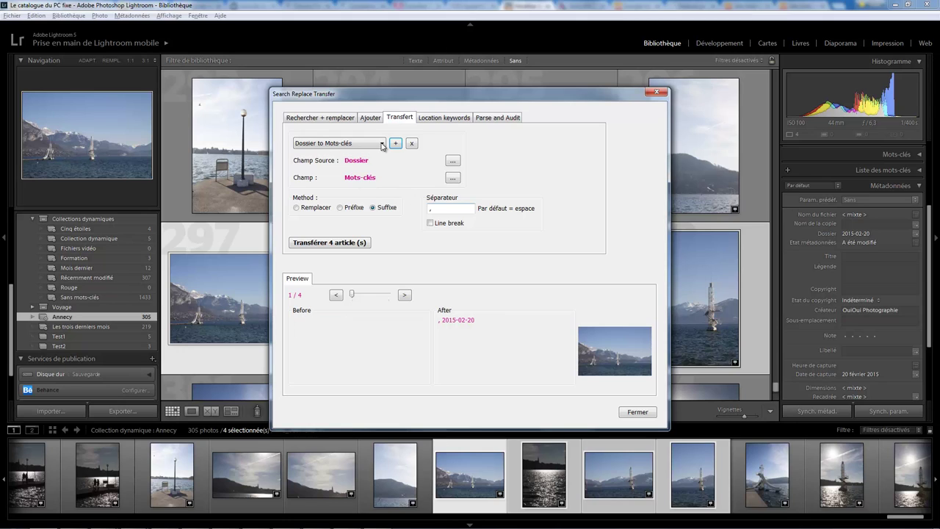
{"action": "left_click", "coordinate": [411, 143]}
{"action": "left_click", "coordinate": [381, 144]}
{"action": "left_click", "coordinate": [381, 144]}
Review the Location keywords and Parse and Audit tabs, then the Rechercher + remplacer tab
{"action": "left_click", "coordinate": [448, 118]}
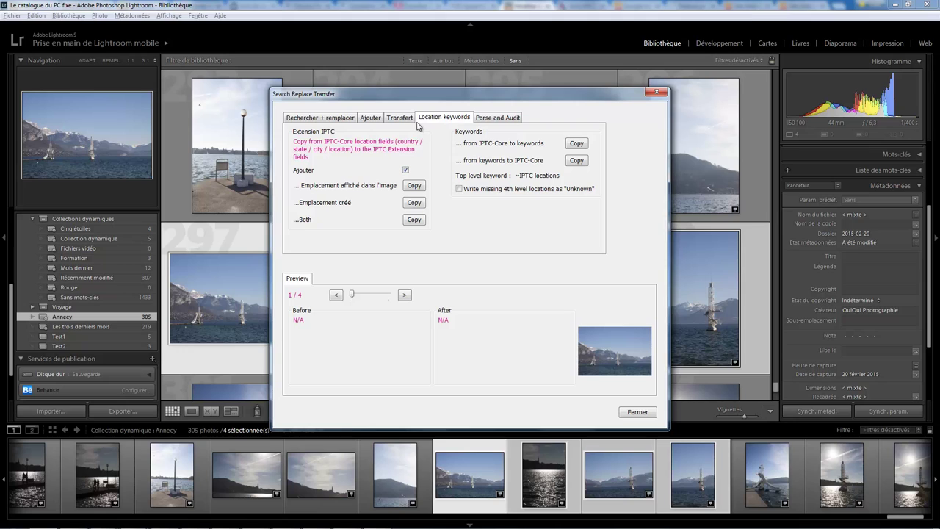
{"action": "left_click", "coordinate": [497, 119]}
{"action": "left_click", "coordinate": [446, 119]}
{"action": "left_click", "coordinate": [487, 119]}
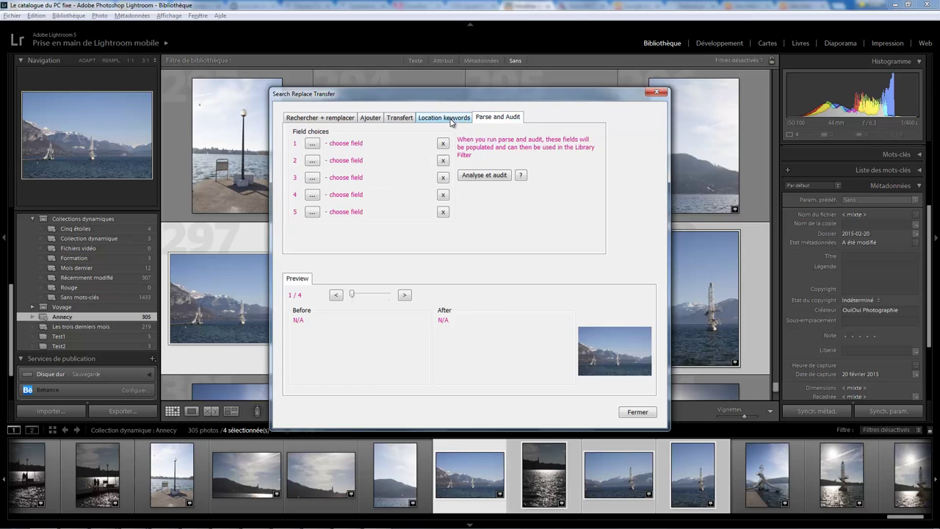
{"action": "left_click", "coordinate": [450, 119]}
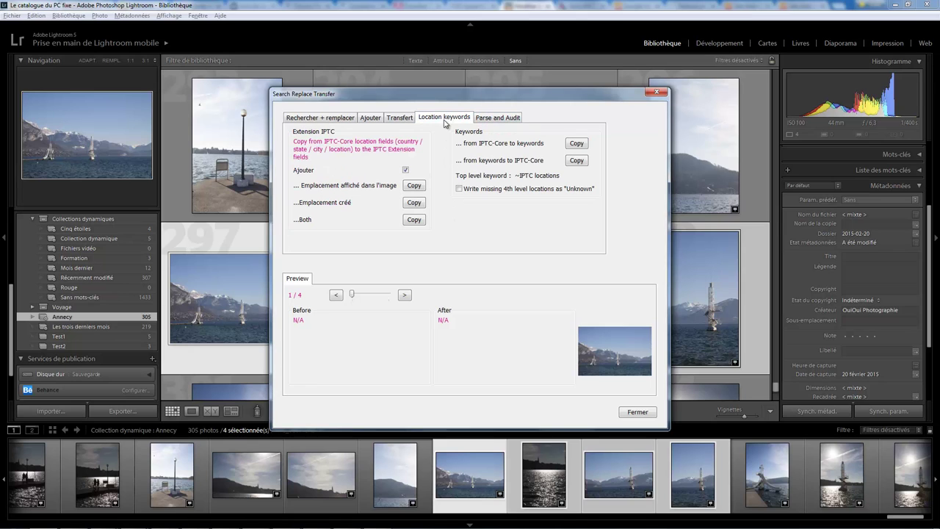
{"action": "left_click", "coordinate": [306, 121]}
{"action": "left_click", "coordinate": [372, 120]}
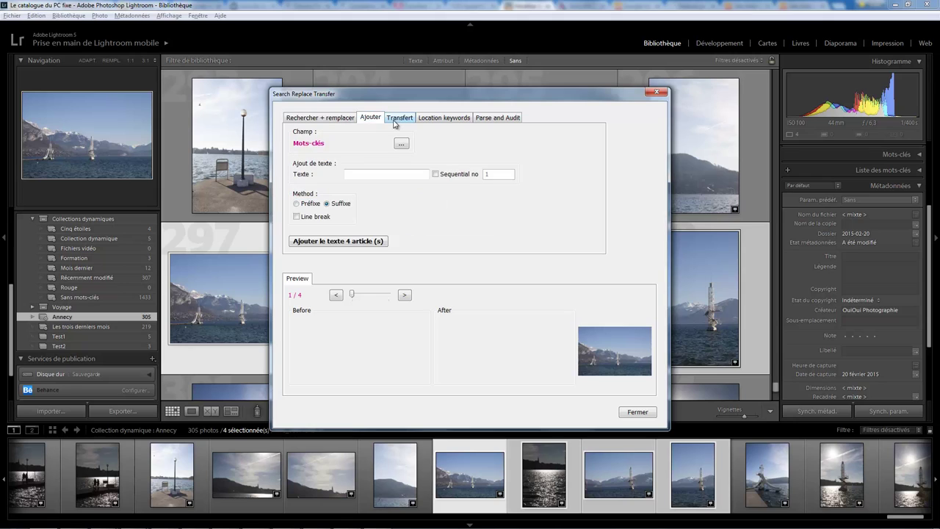